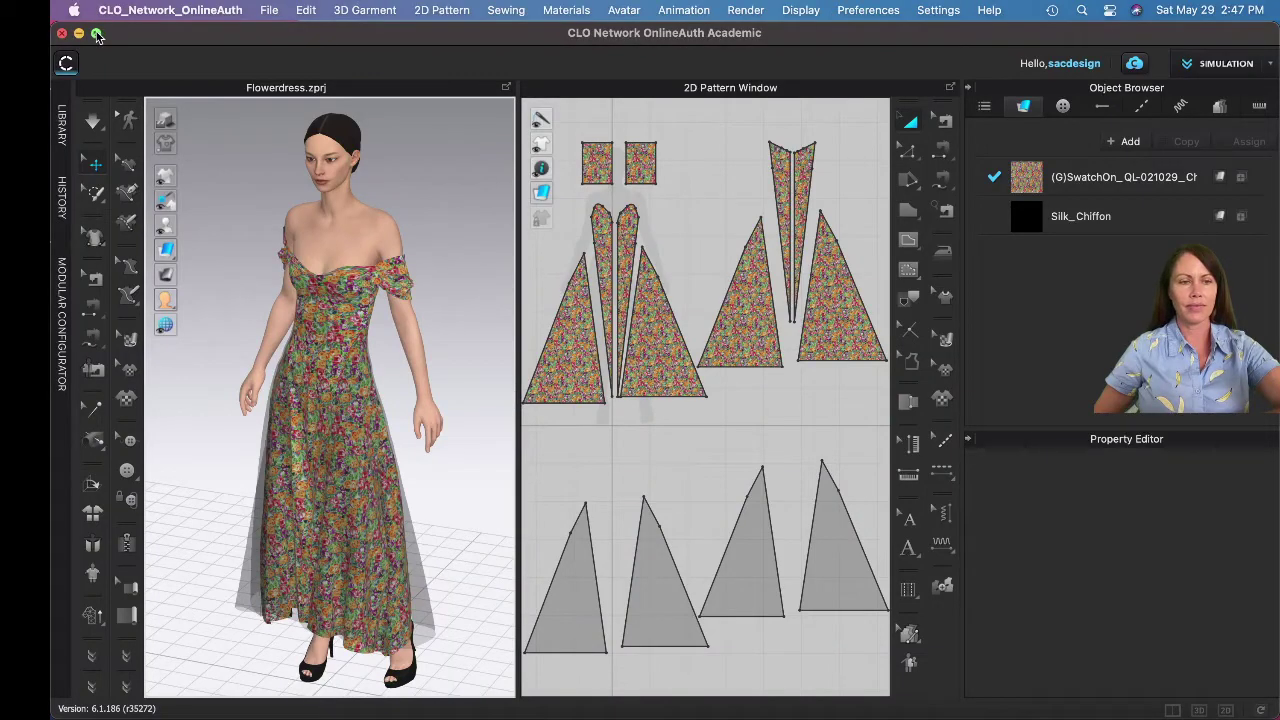
- Expand the program window to full screen and hide the ground grid in the 3D view
click(97, 35)
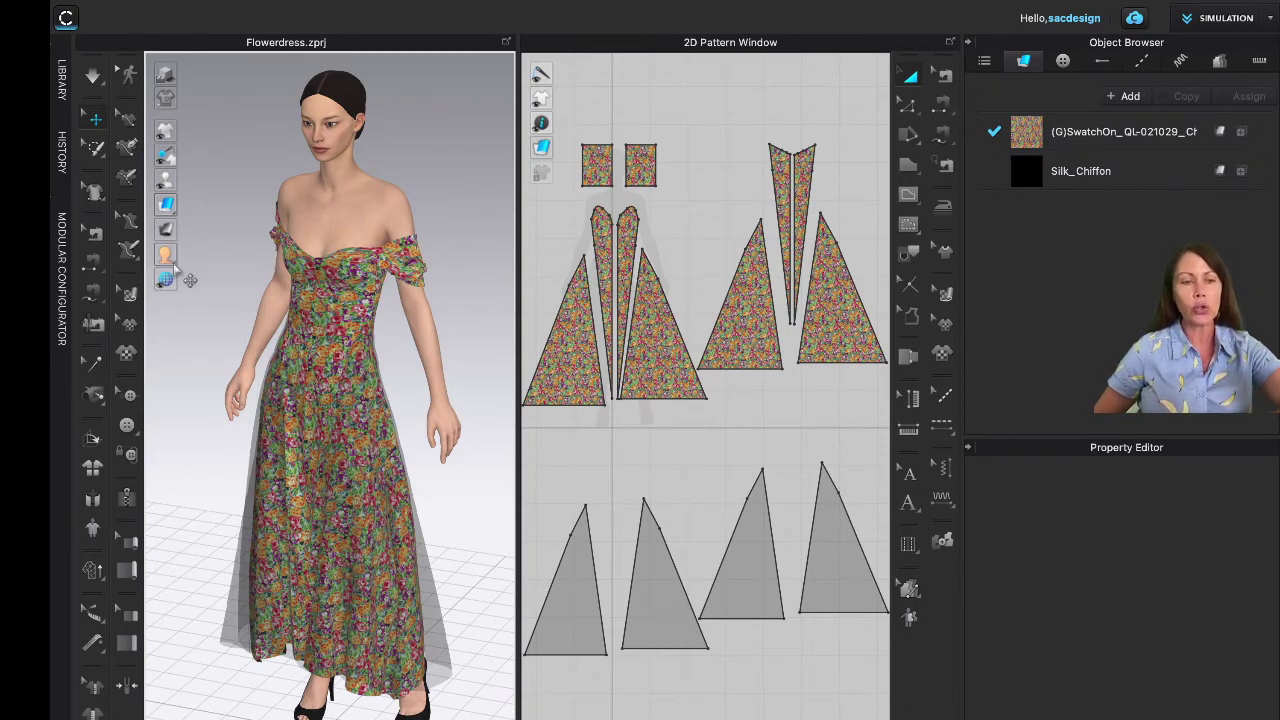
mouse_move(166, 280)
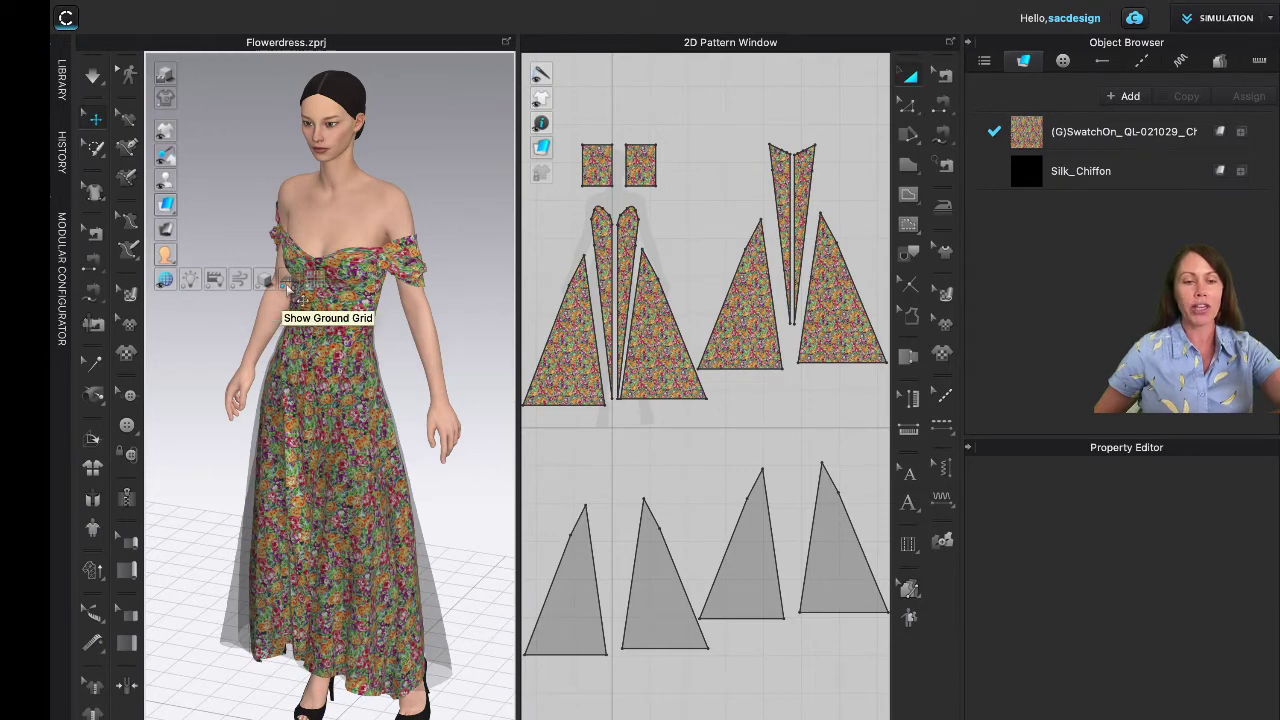
click(287, 286)
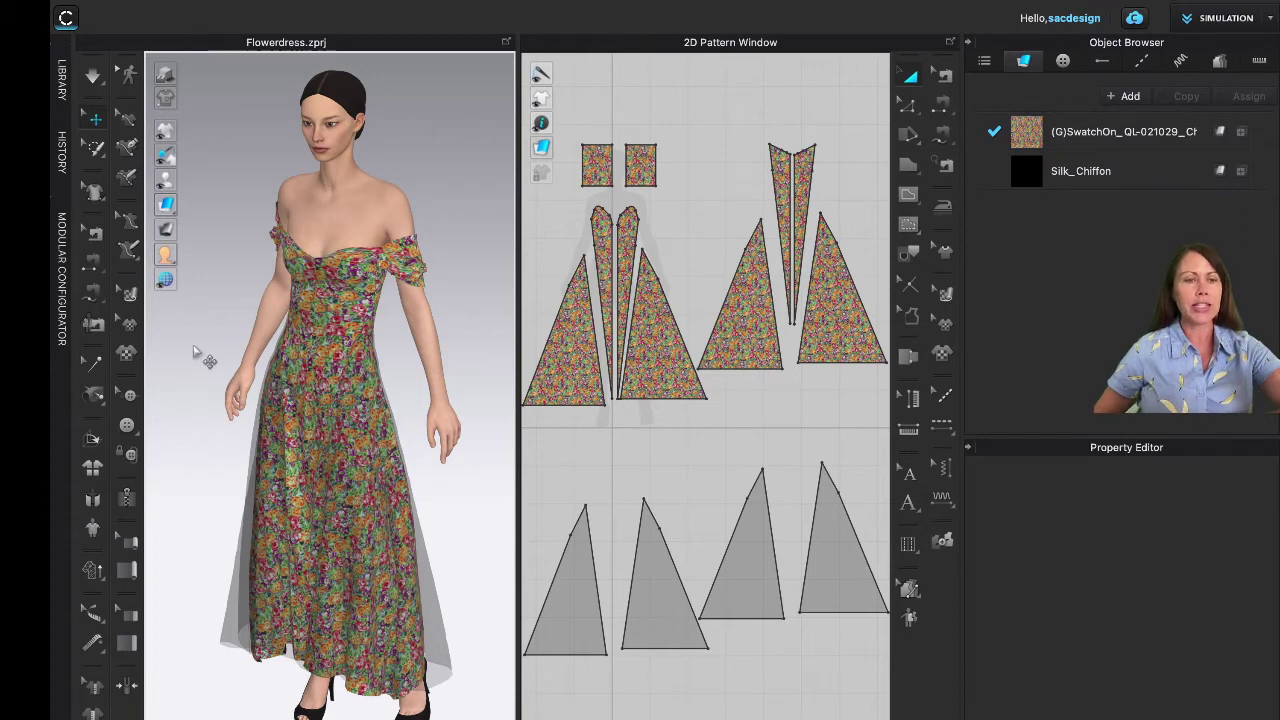
- Record a turntable video capture of the dressed avatar using the default size, rotation and duration settings
mouse_move(140, 5)
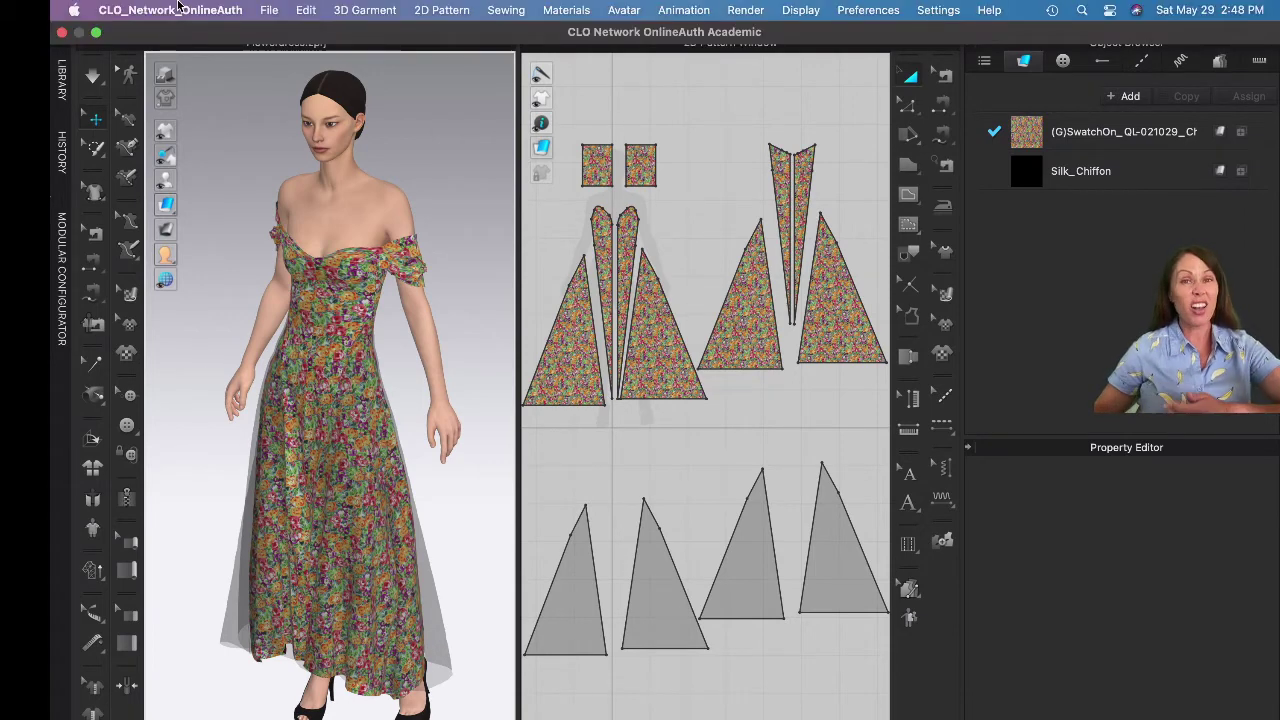
click(272, 10)
mouse_move(332, 256)
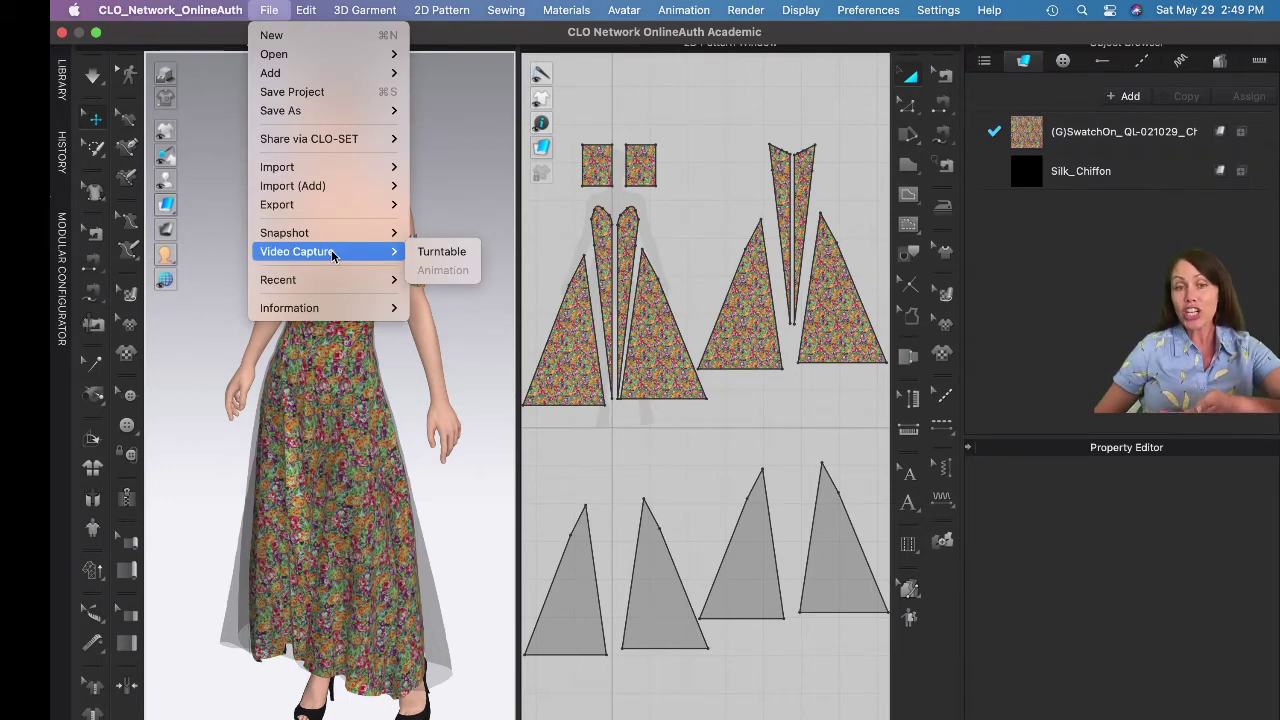
click(412, 252)
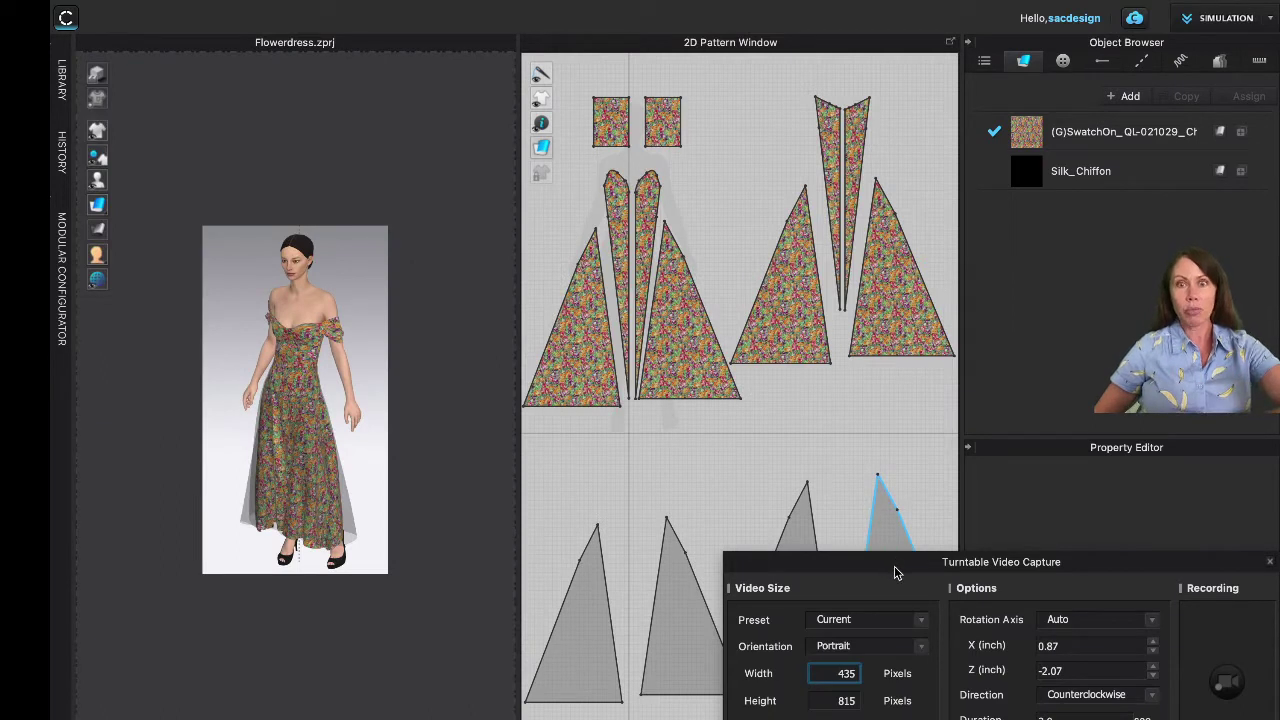
drag(898, 567, 539, 229)
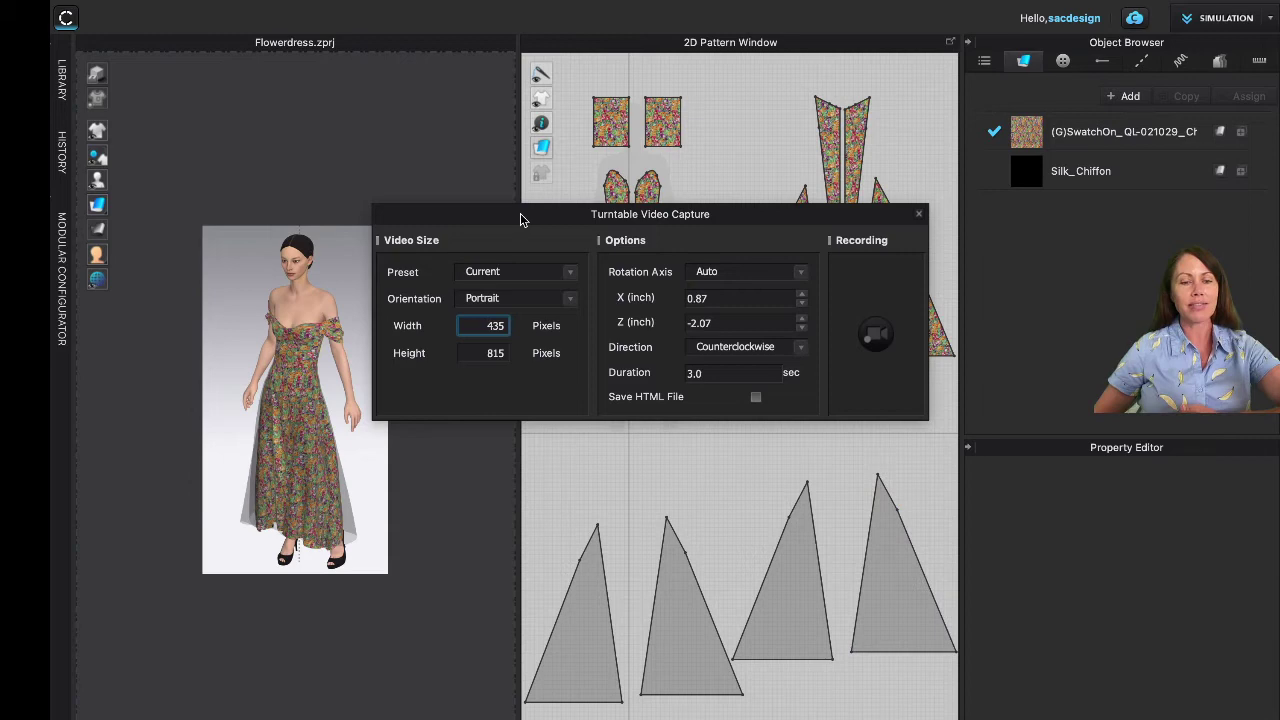
drag(521, 214, 703, 205)
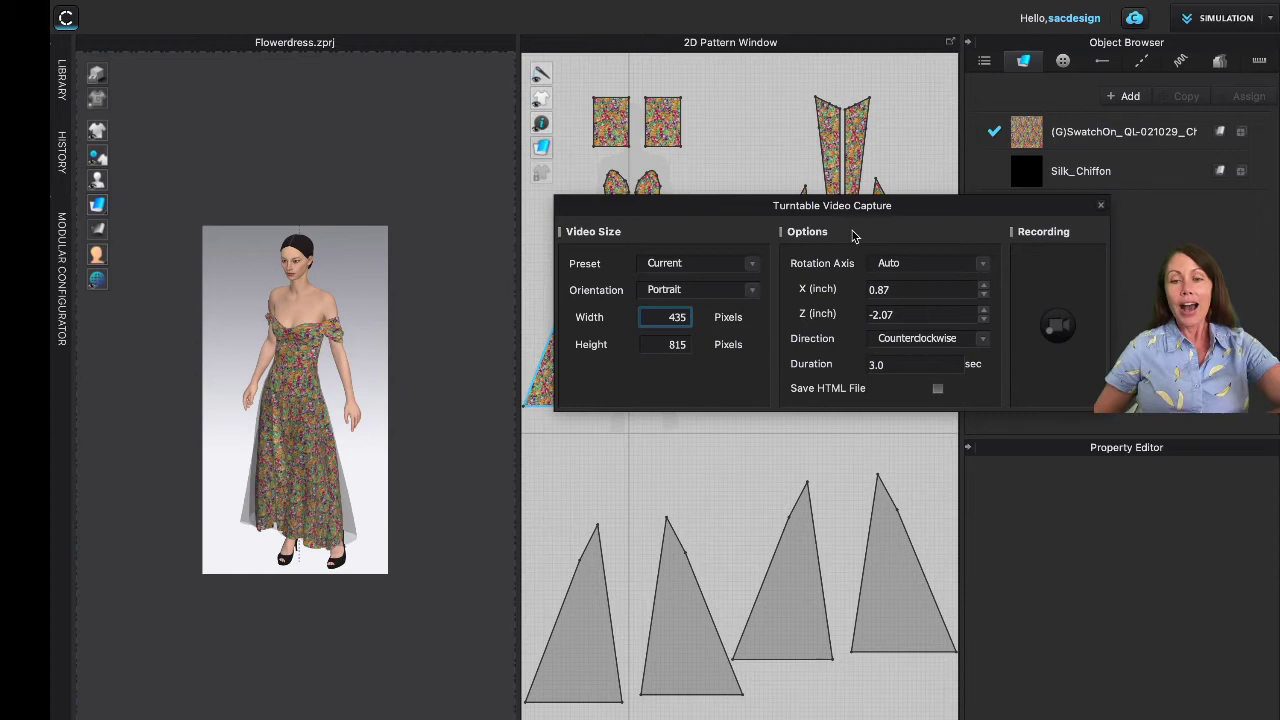
drag(866, 197, 720, 186)
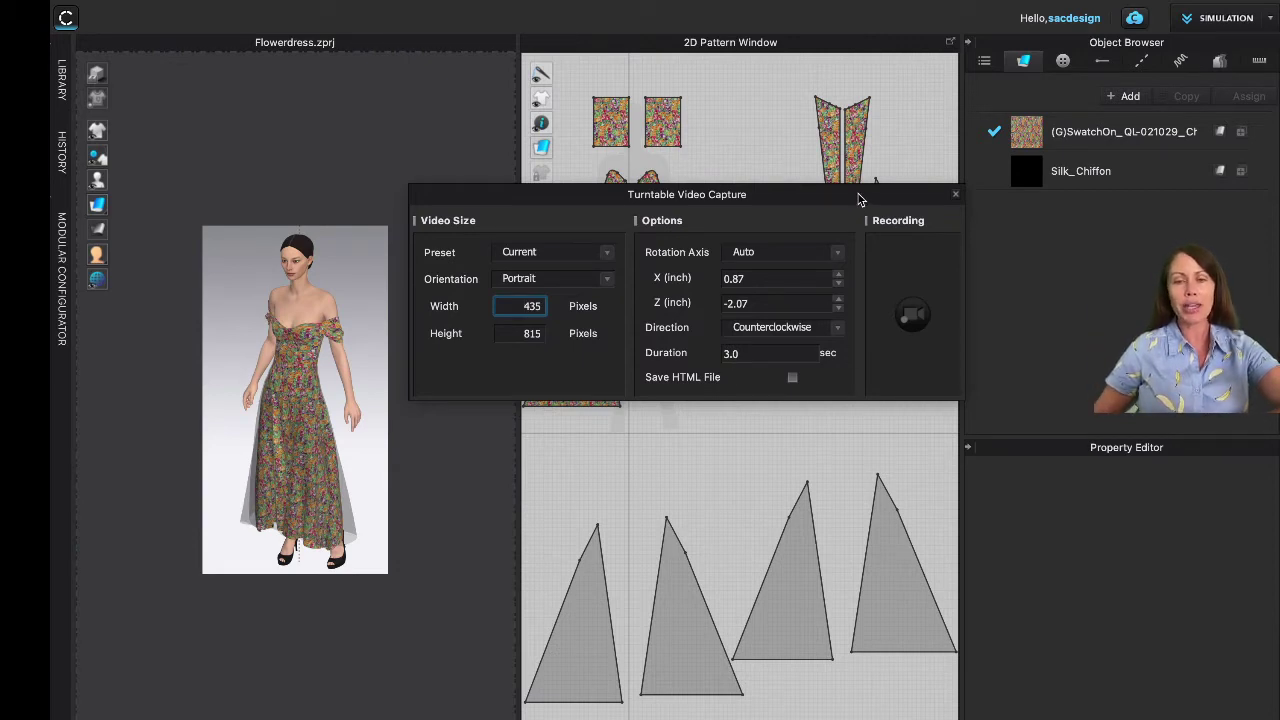
drag(858, 199, 666, 134)
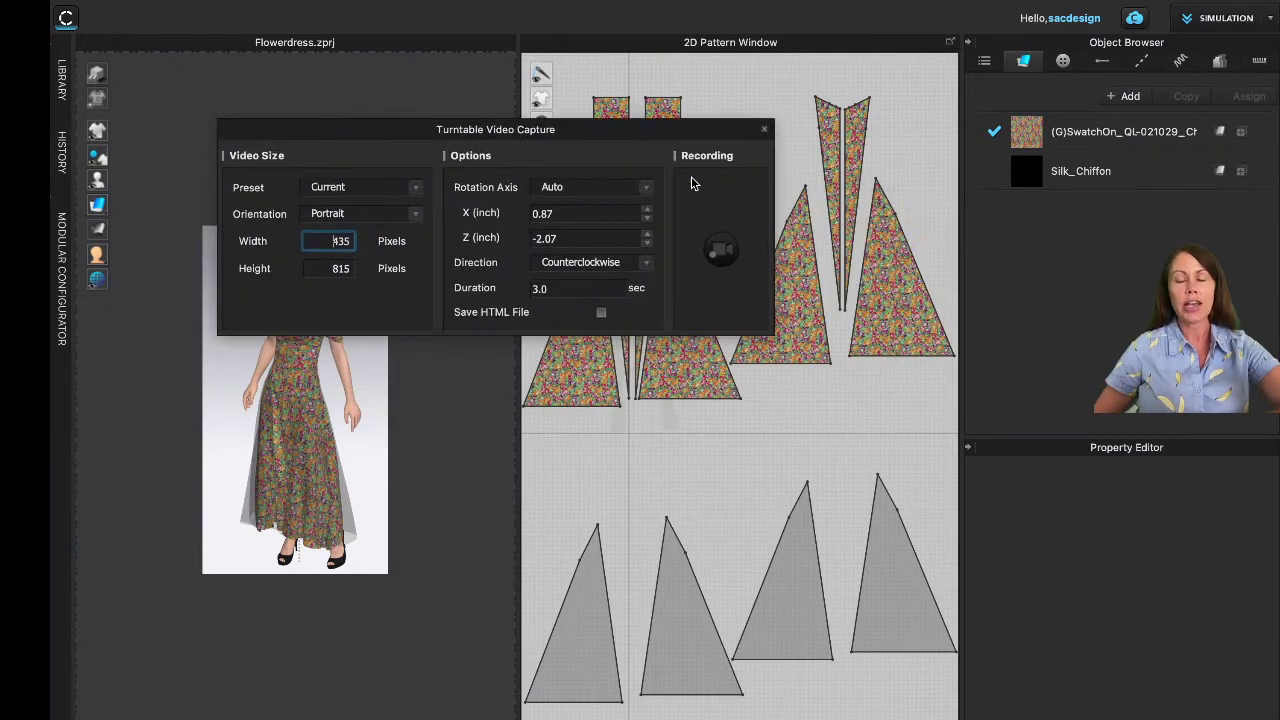
click(721, 252)
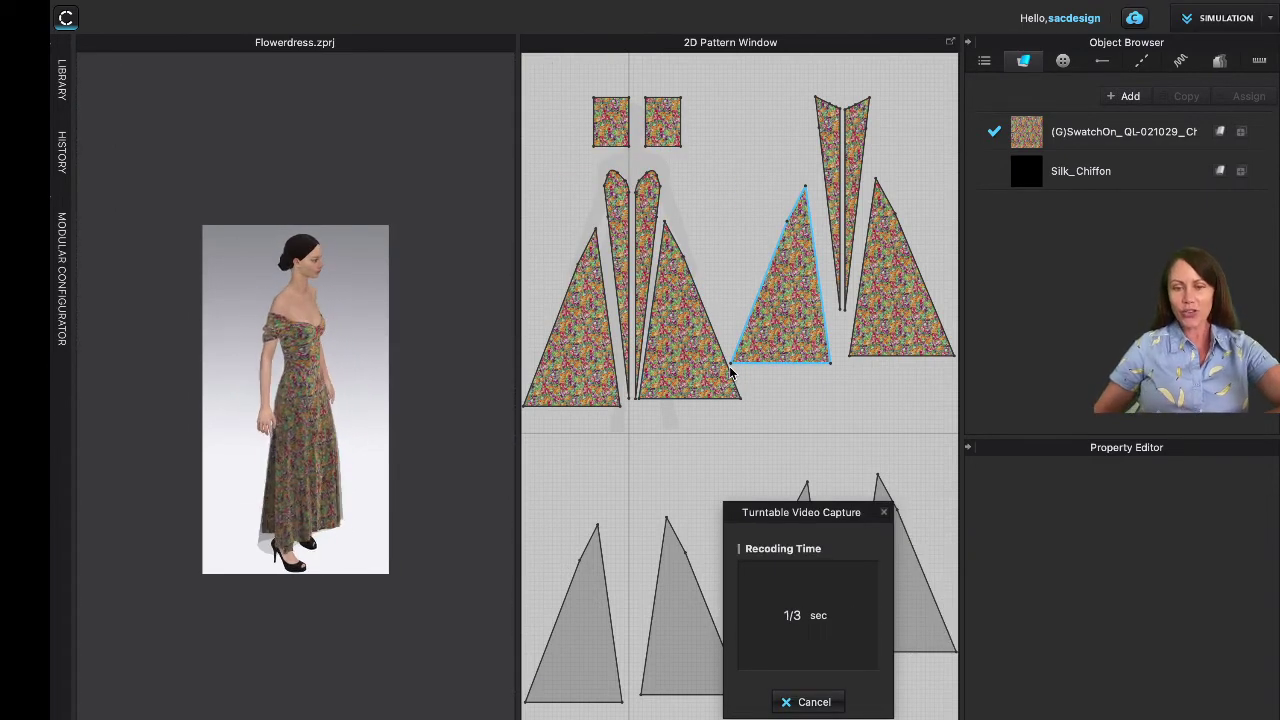
drag(766, 512, 540, 195)
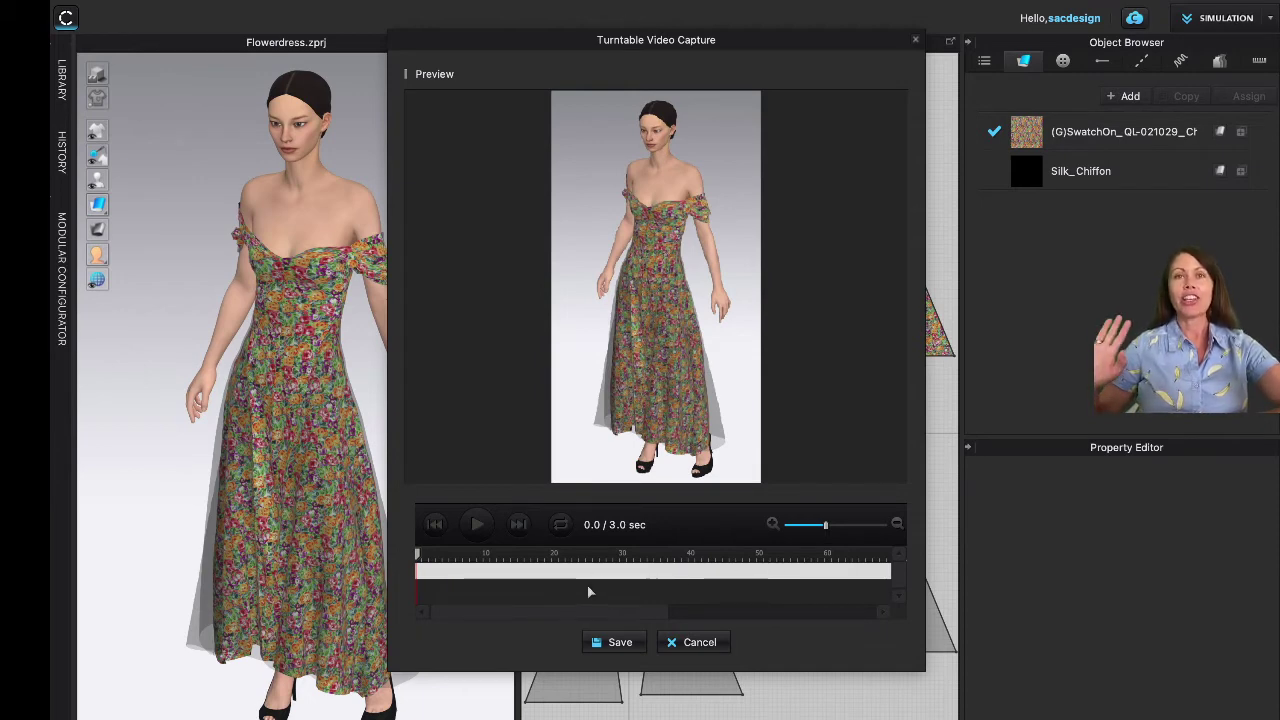
- Save the captured video to the Desktop as "Flower Dress Turntable" in QuickTime File Format (*.mov)
click(605, 648)
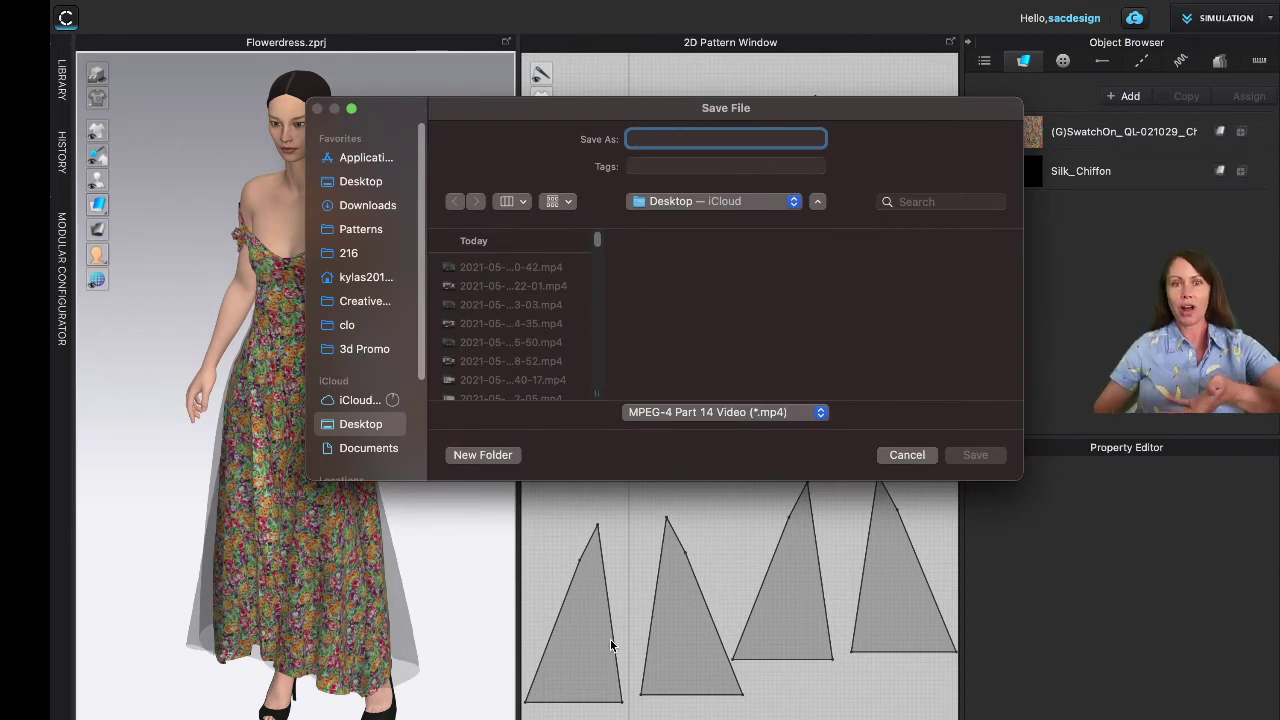
drag(526, 106, 418, 140)
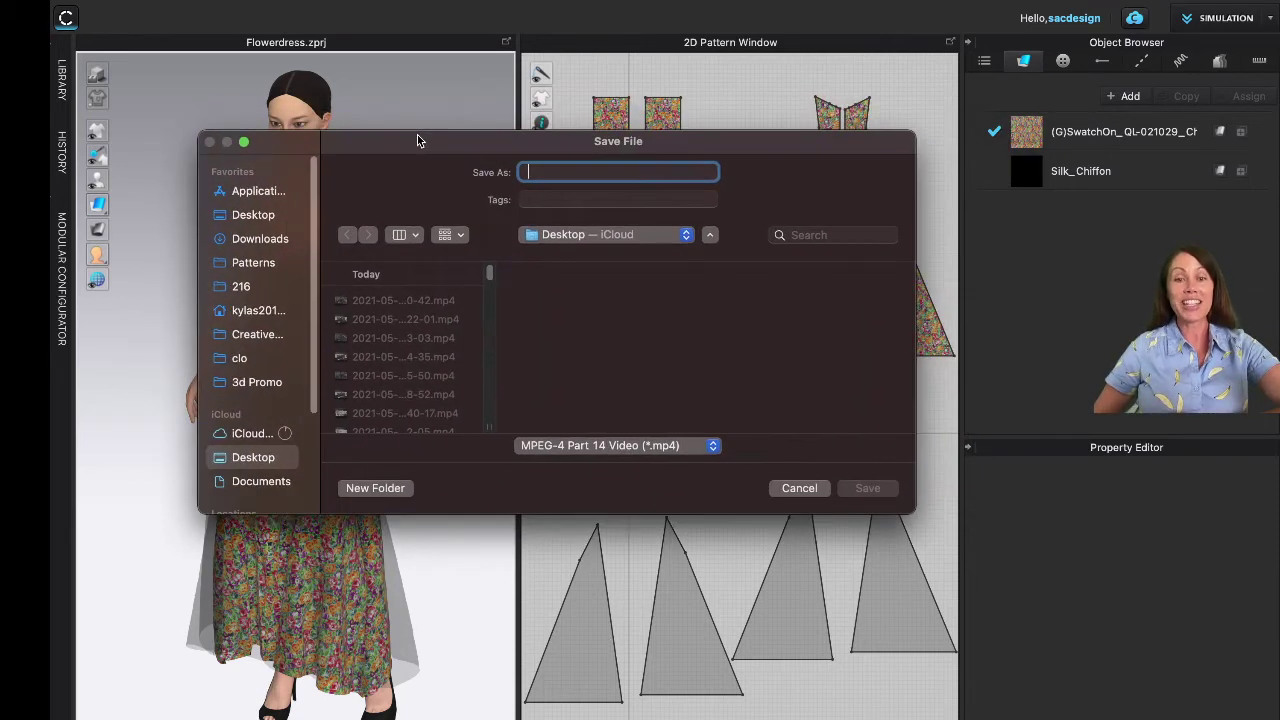
text(Flower)
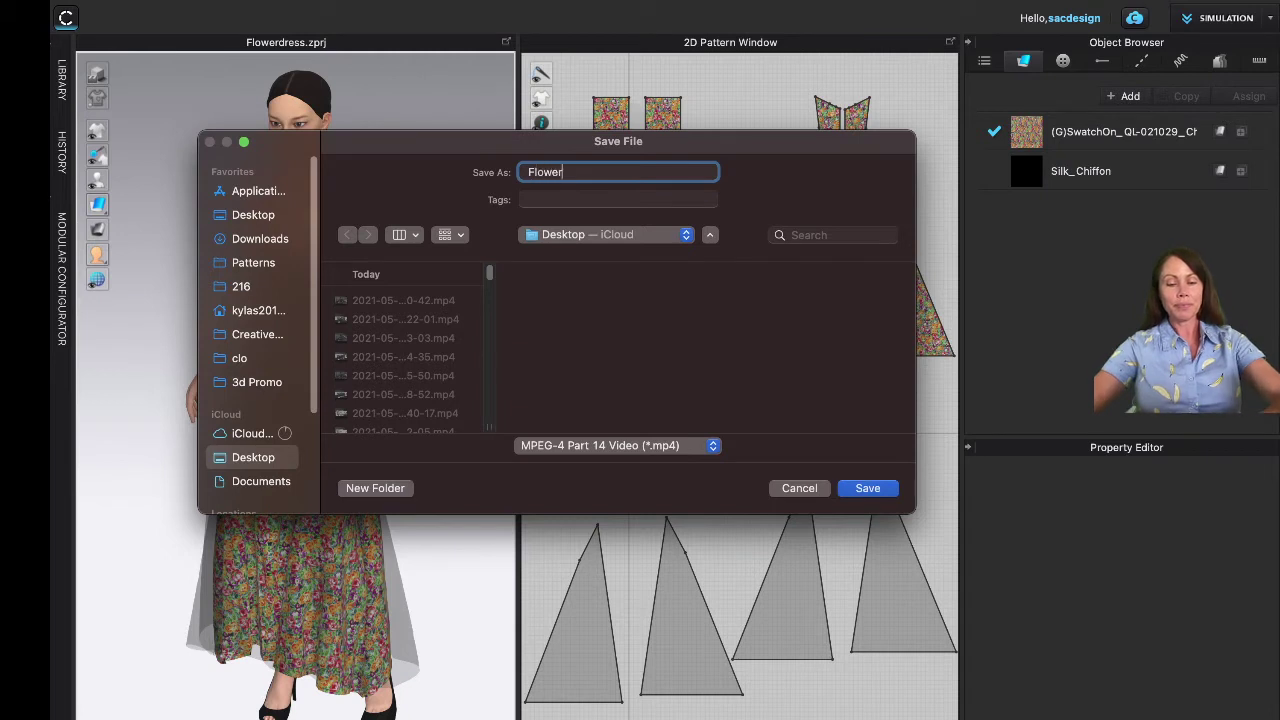
text( Dress Turntable)
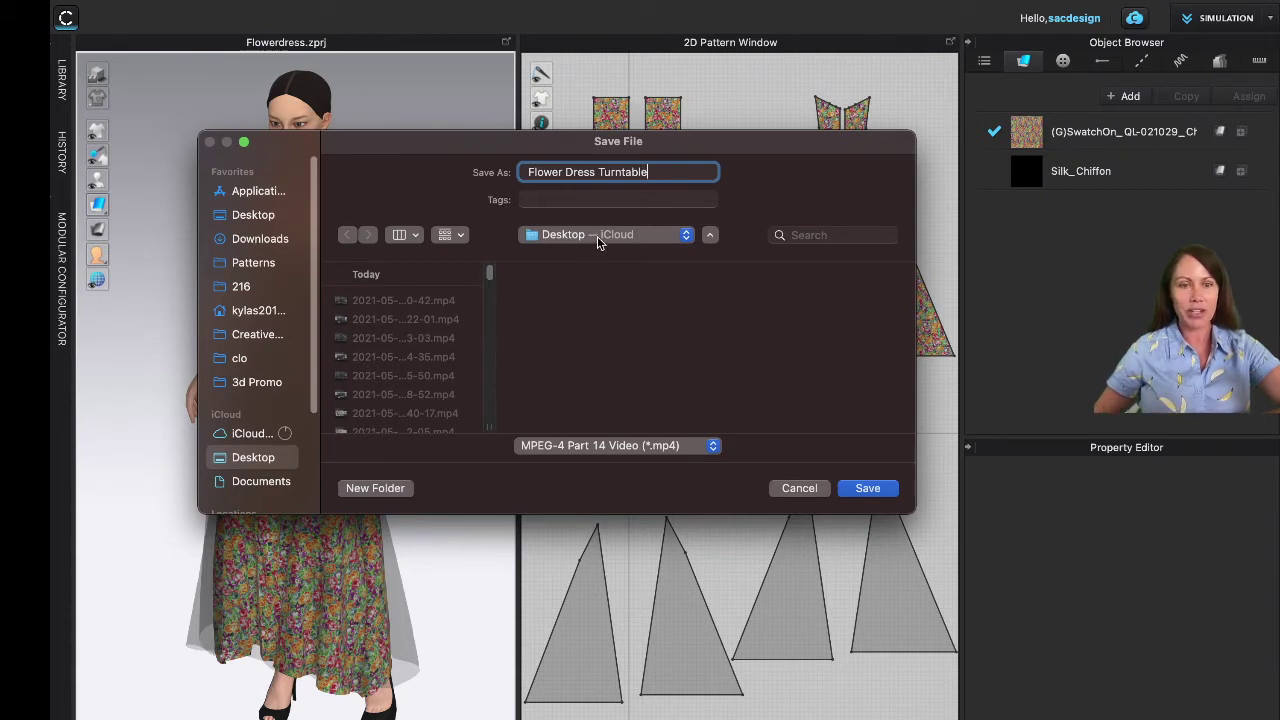
click(282, 216)
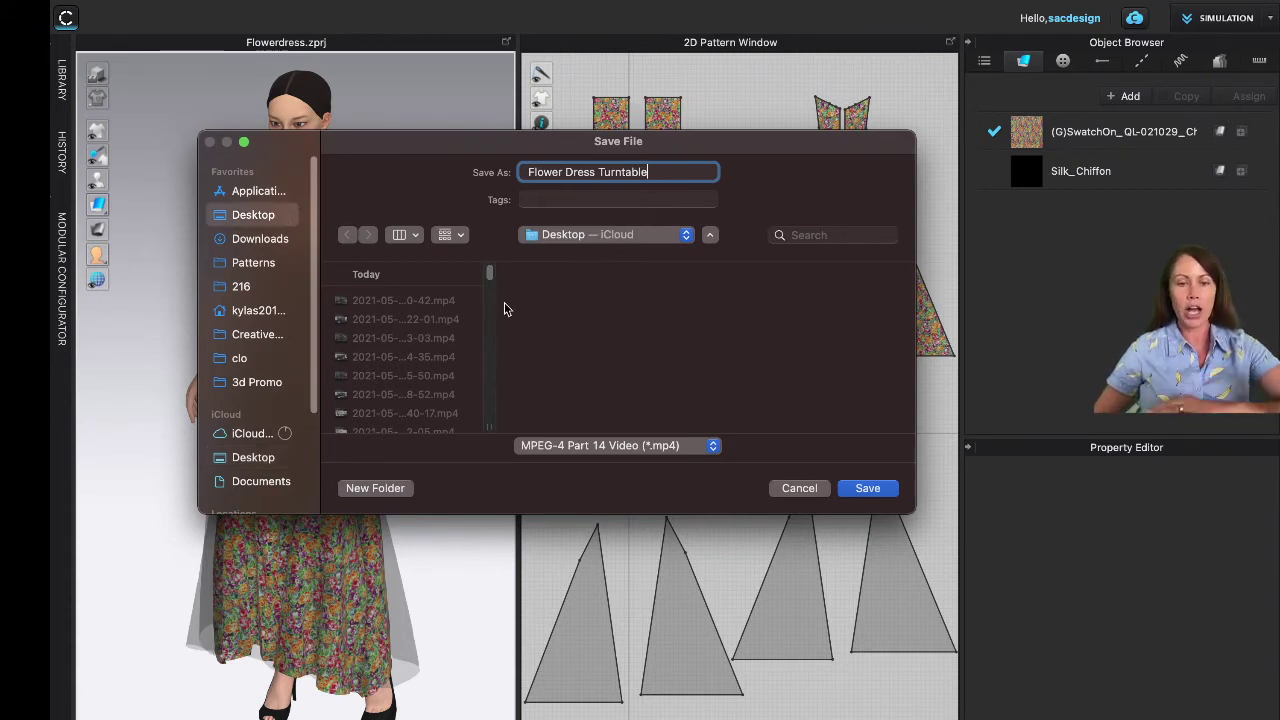
click(686, 449)
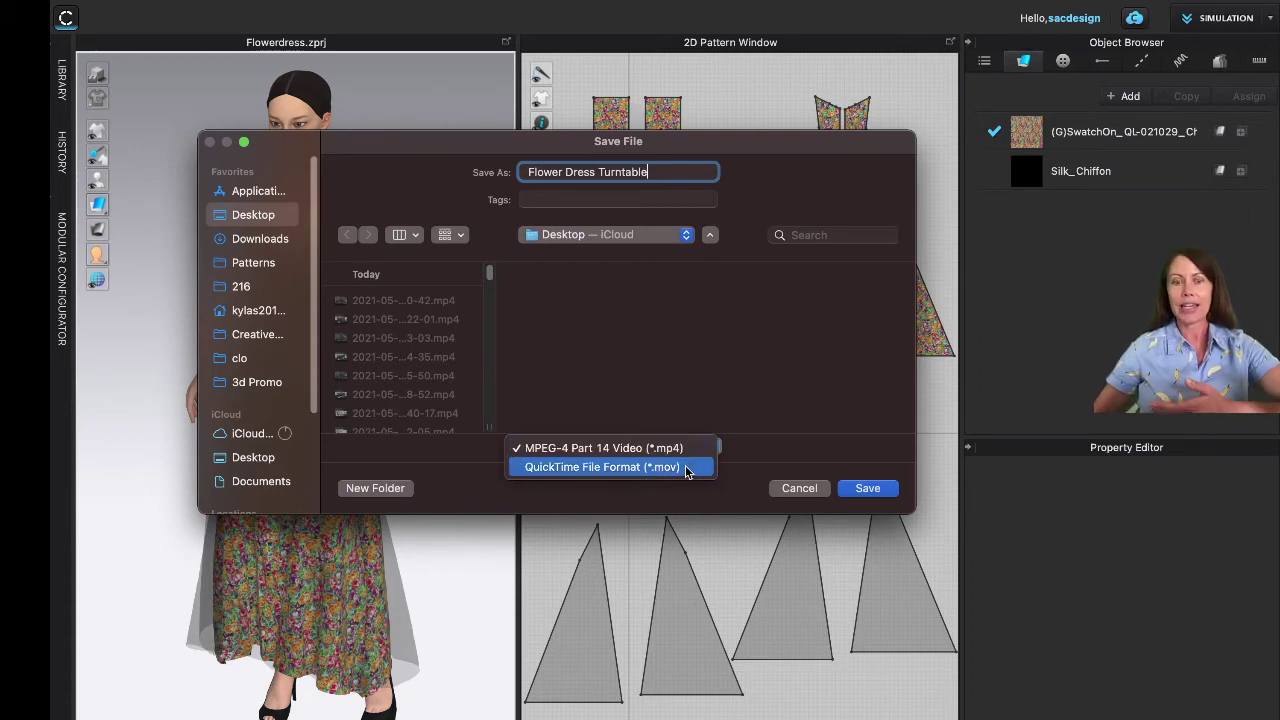
click(550, 468)
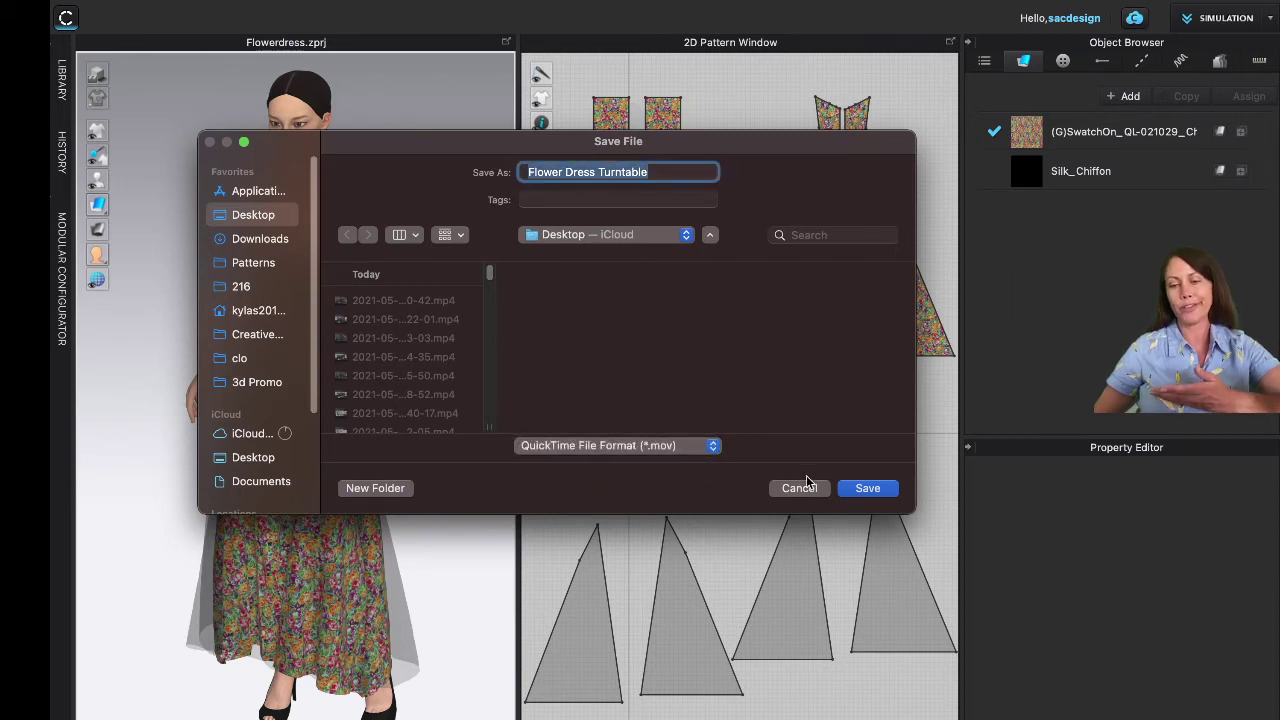
click(880, 488)
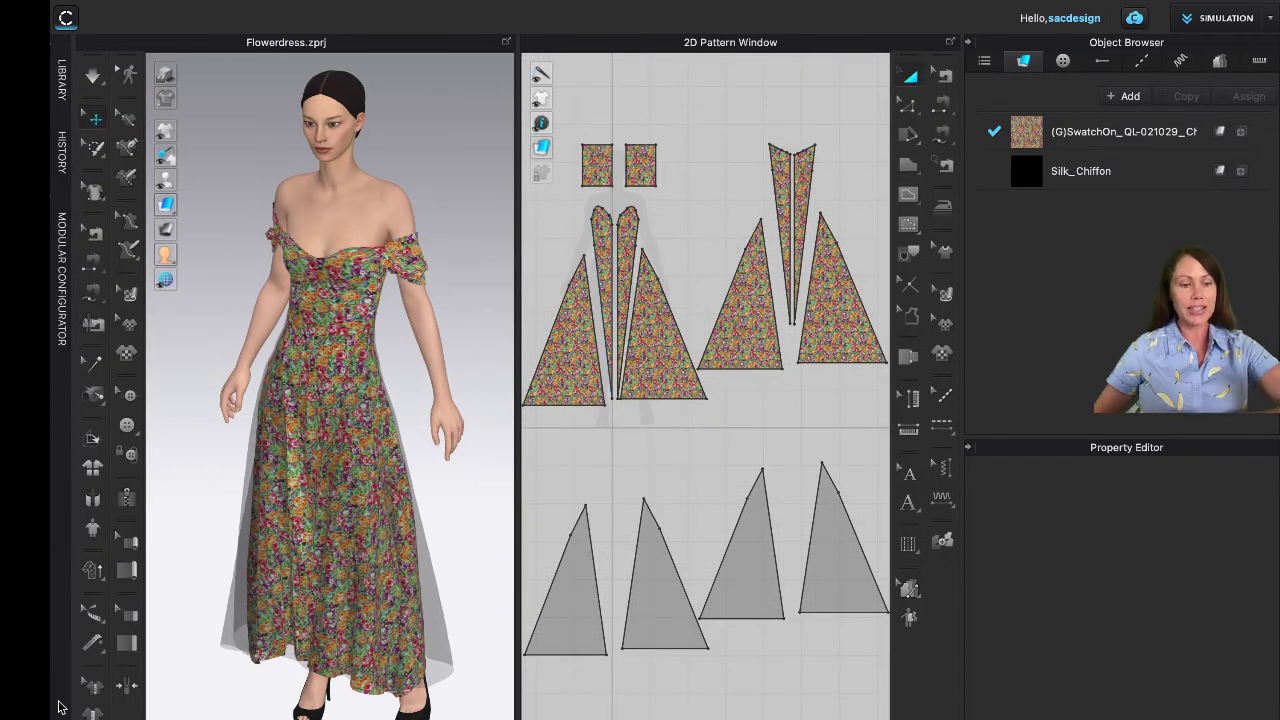
- Exit full screen, switch to Finder and open the Desktop folder
mouse_move(74, 4)
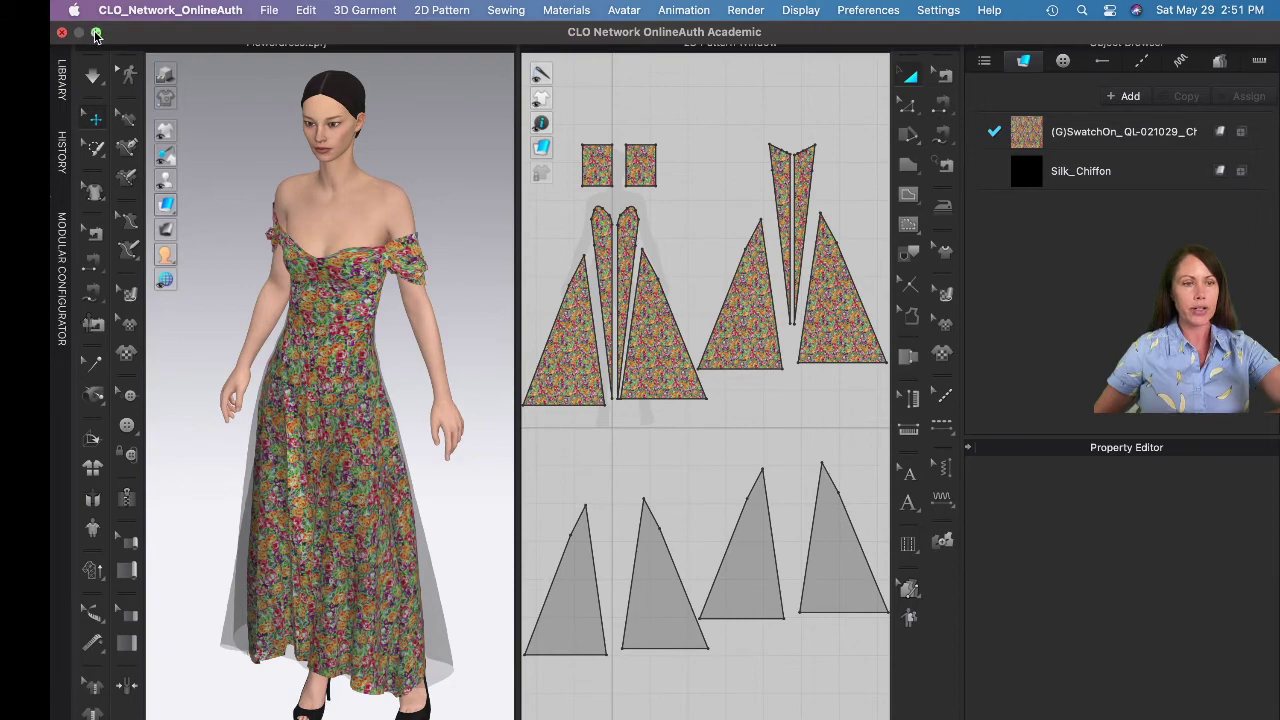
click(96, 34)
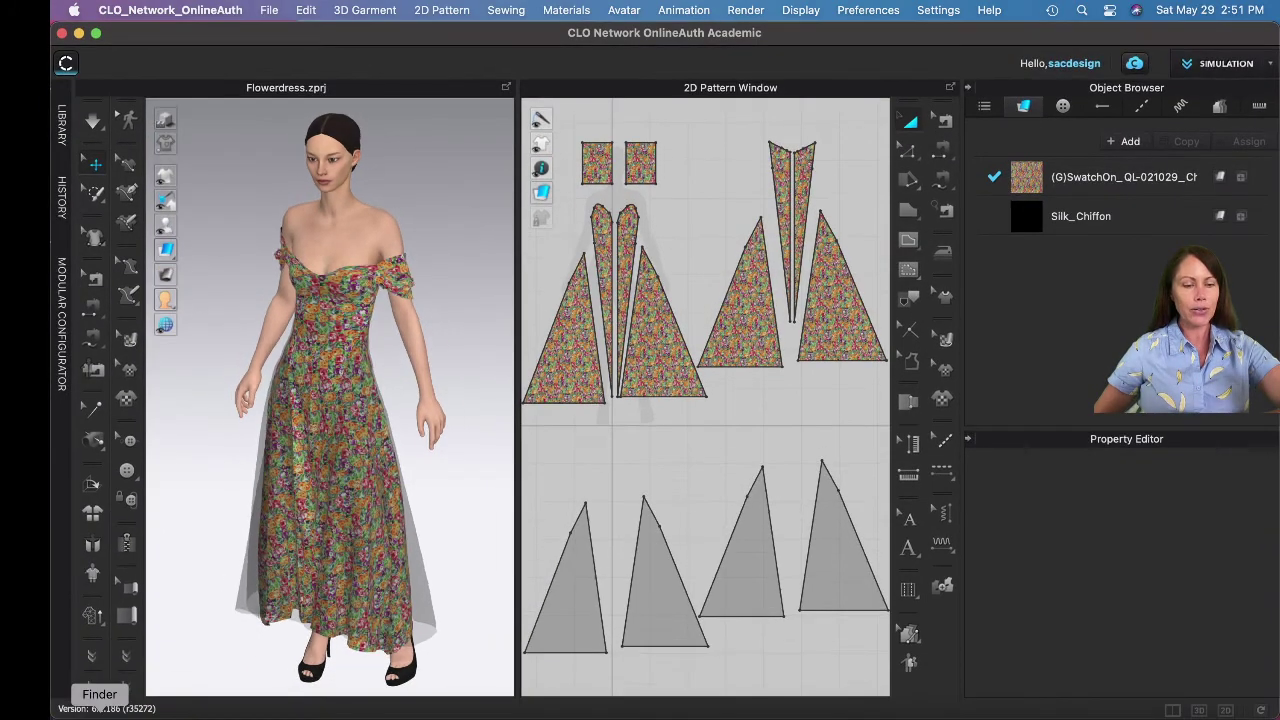
click(25, 694)
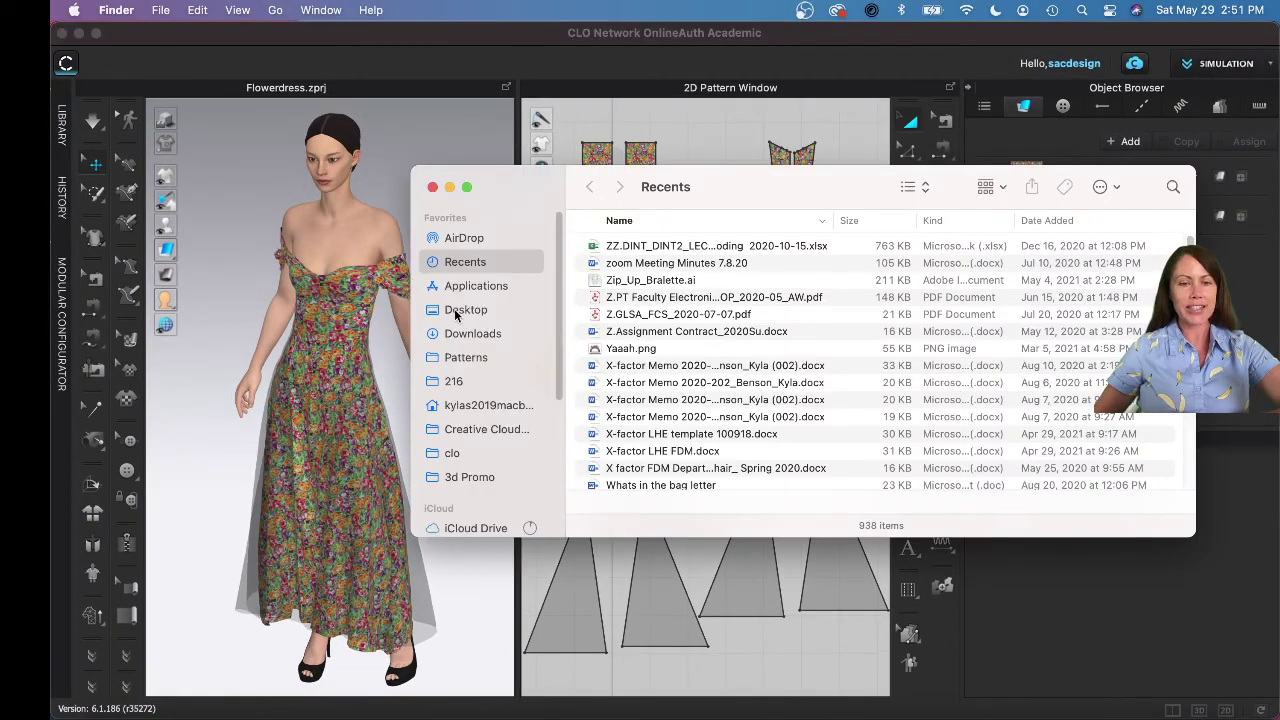
click(462, 310)
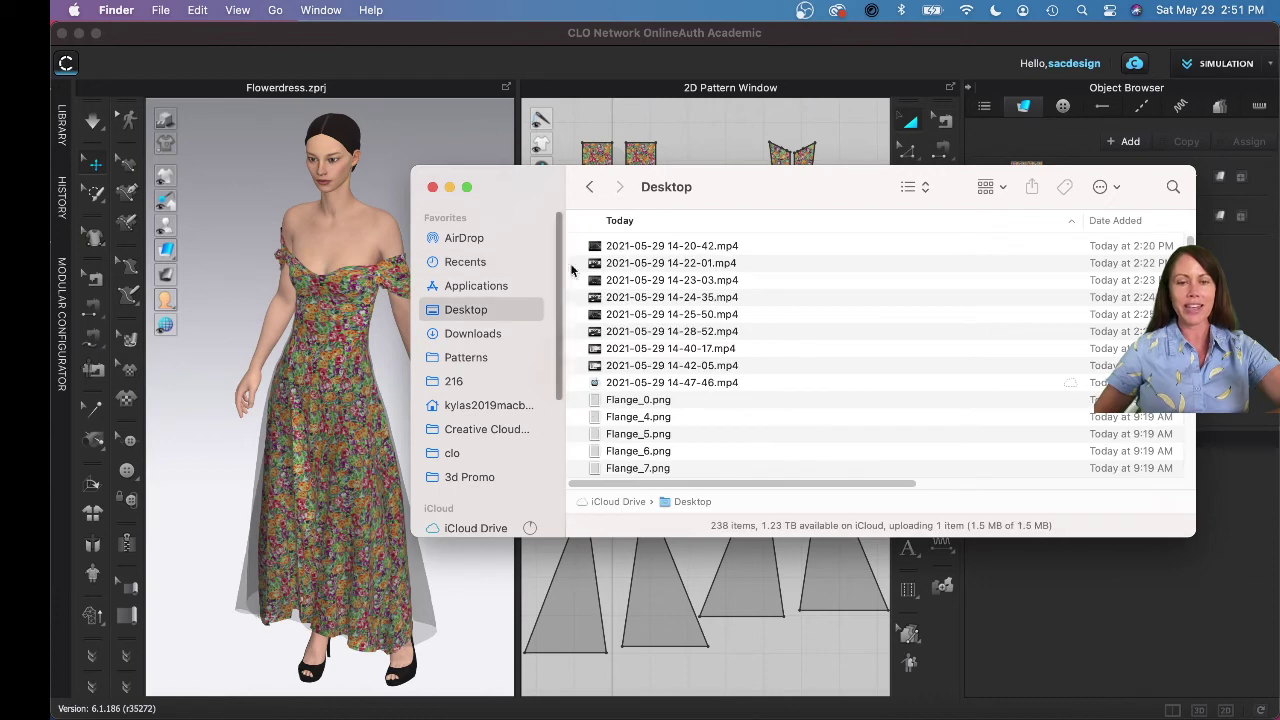
click(683, 384)
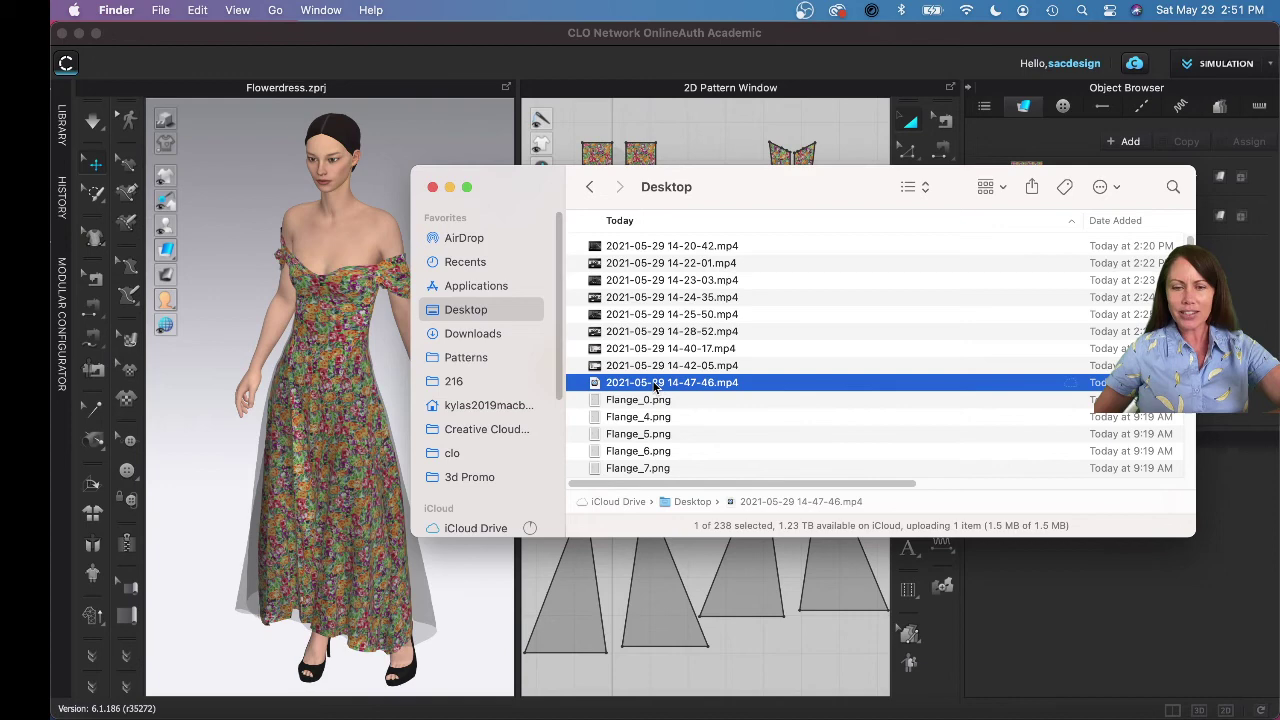
double_click(655, 384)
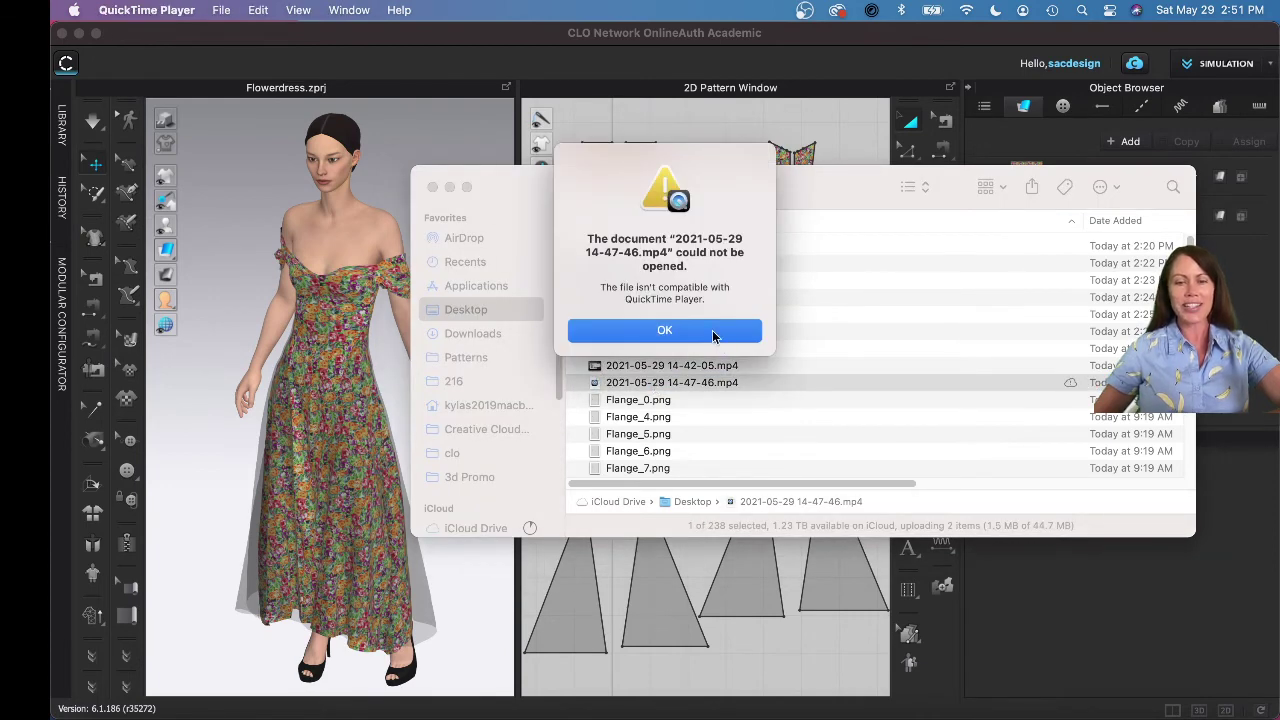
click(714, 333)
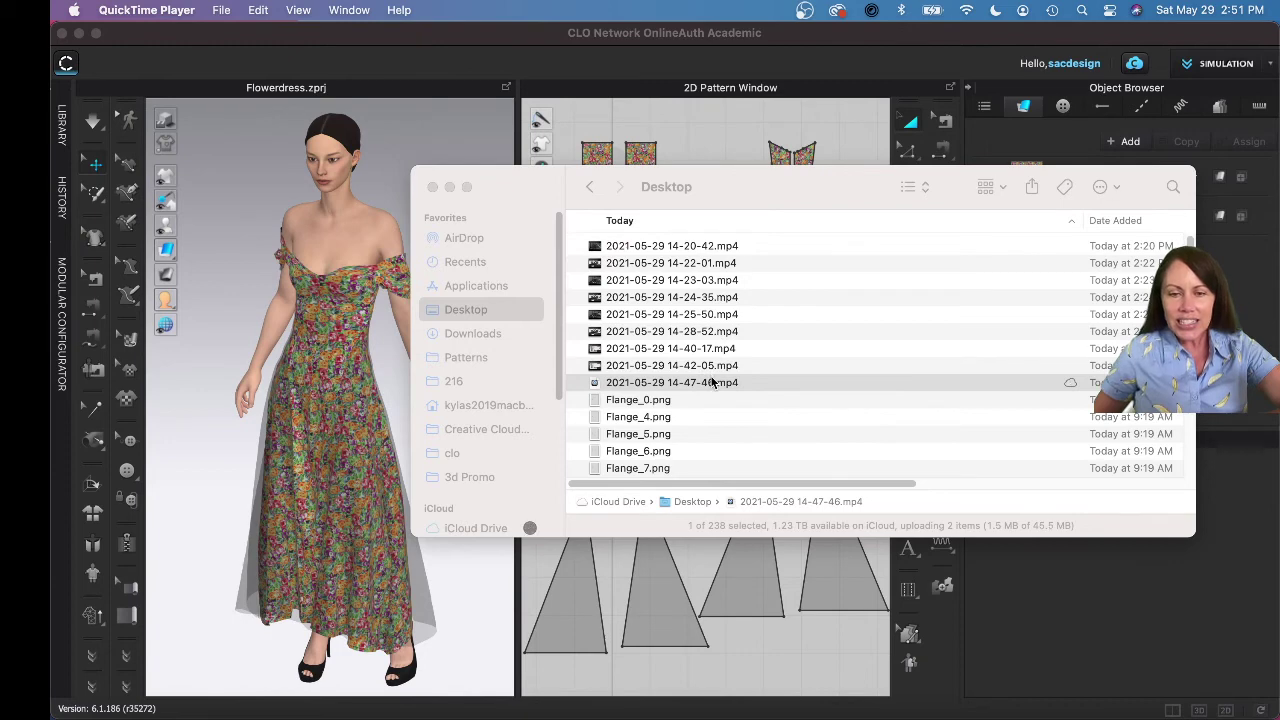
- Find Flower Dress Turntable.mov in the Desktop folder, open it in QuickTime Player and play it
scroll(712, 405, down, 5)
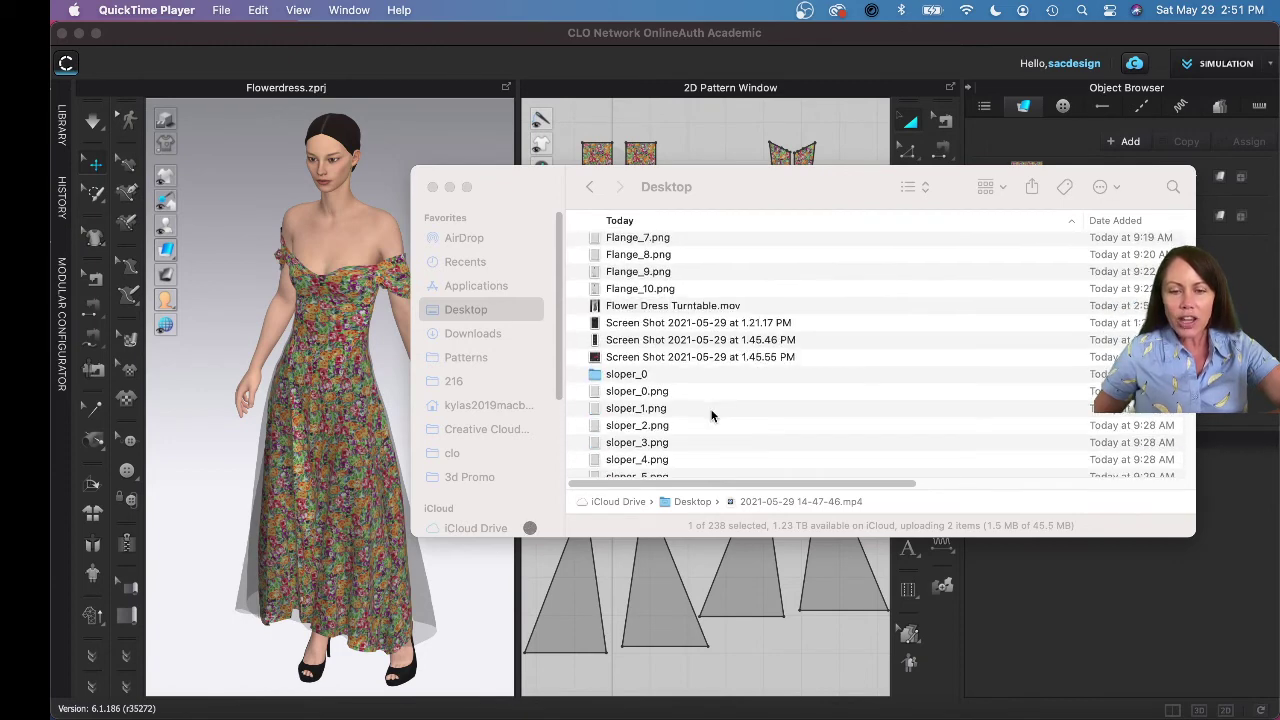
scroll(712, 415, up, 5)
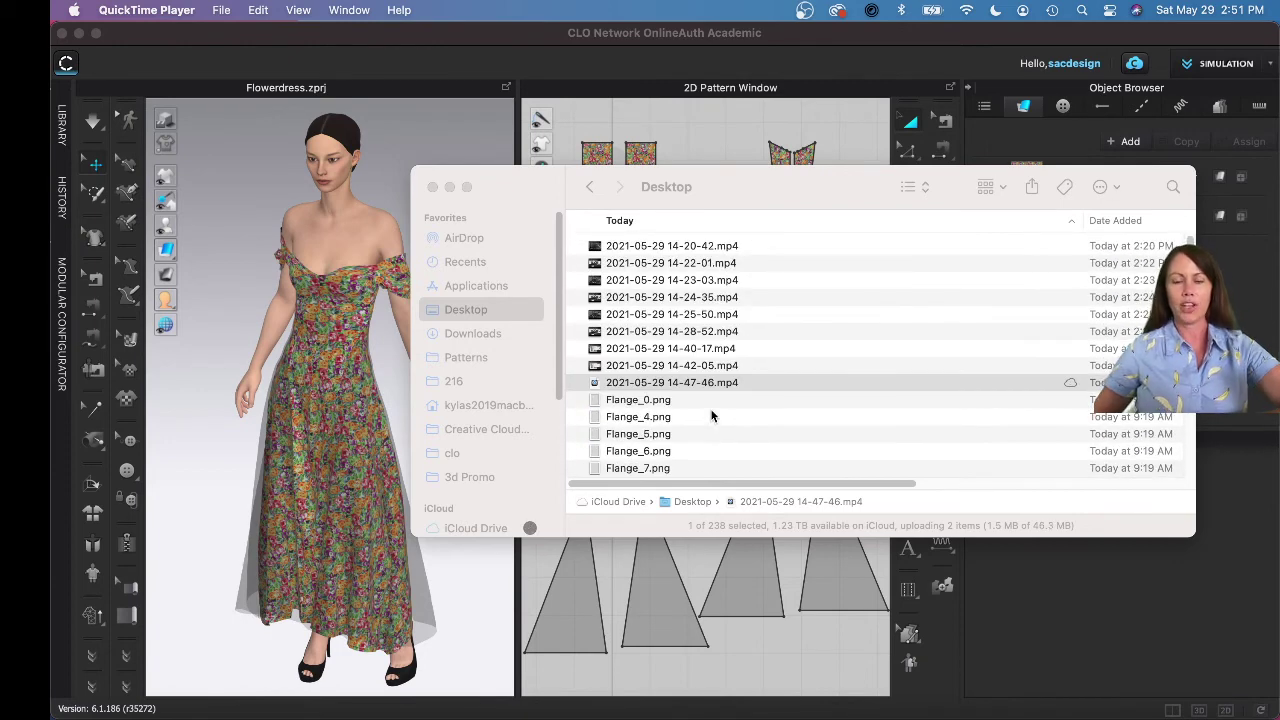
scroll(712, 415, down, 5)
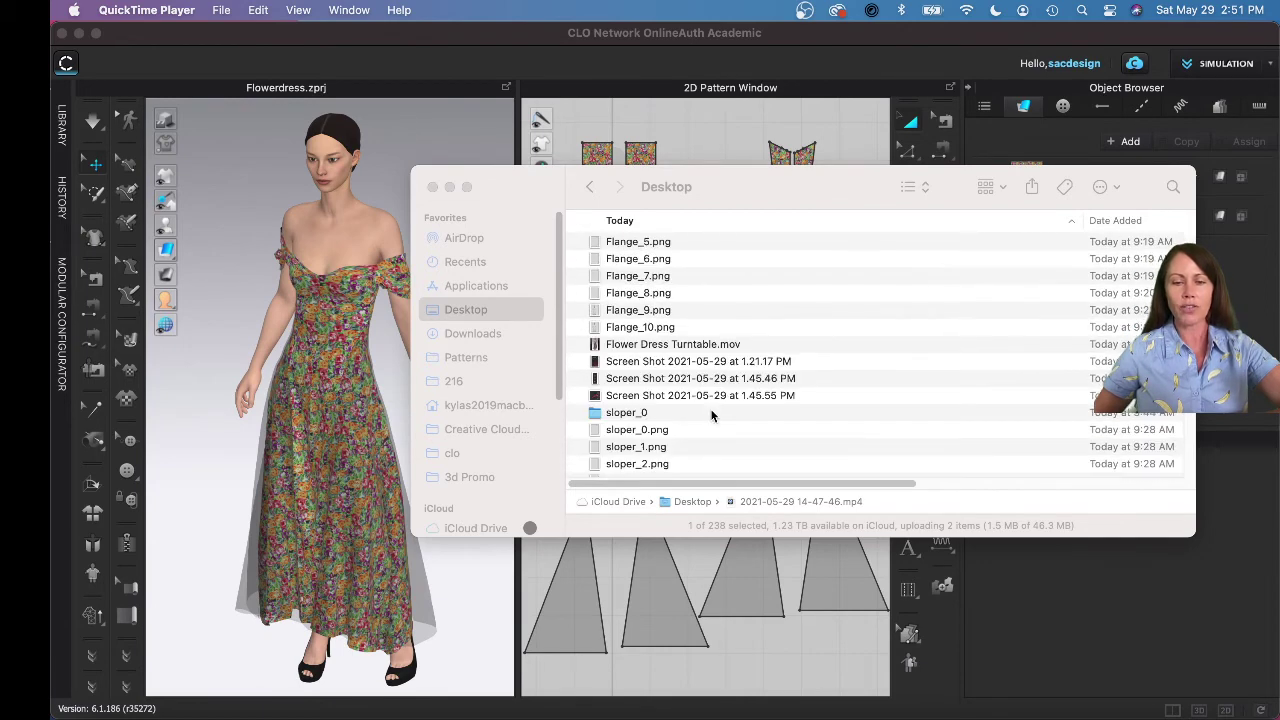
scroll(712, 415, down, 2)
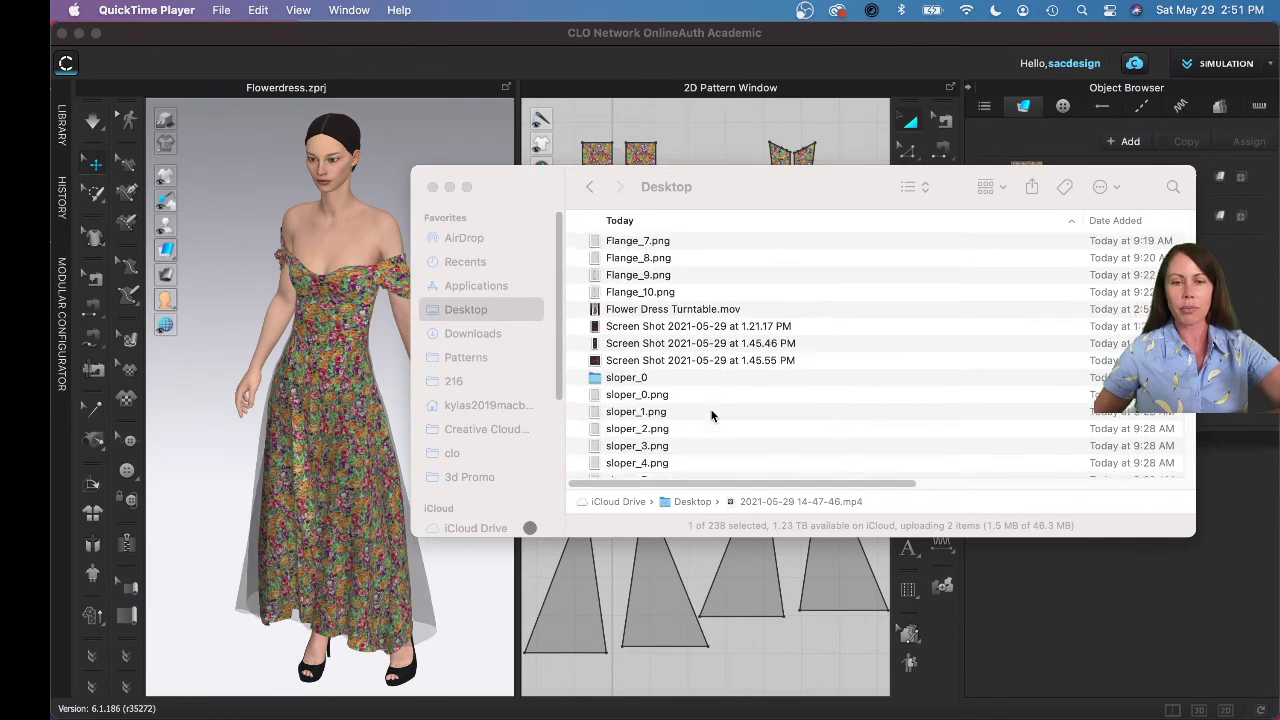
double_click(639, 308)
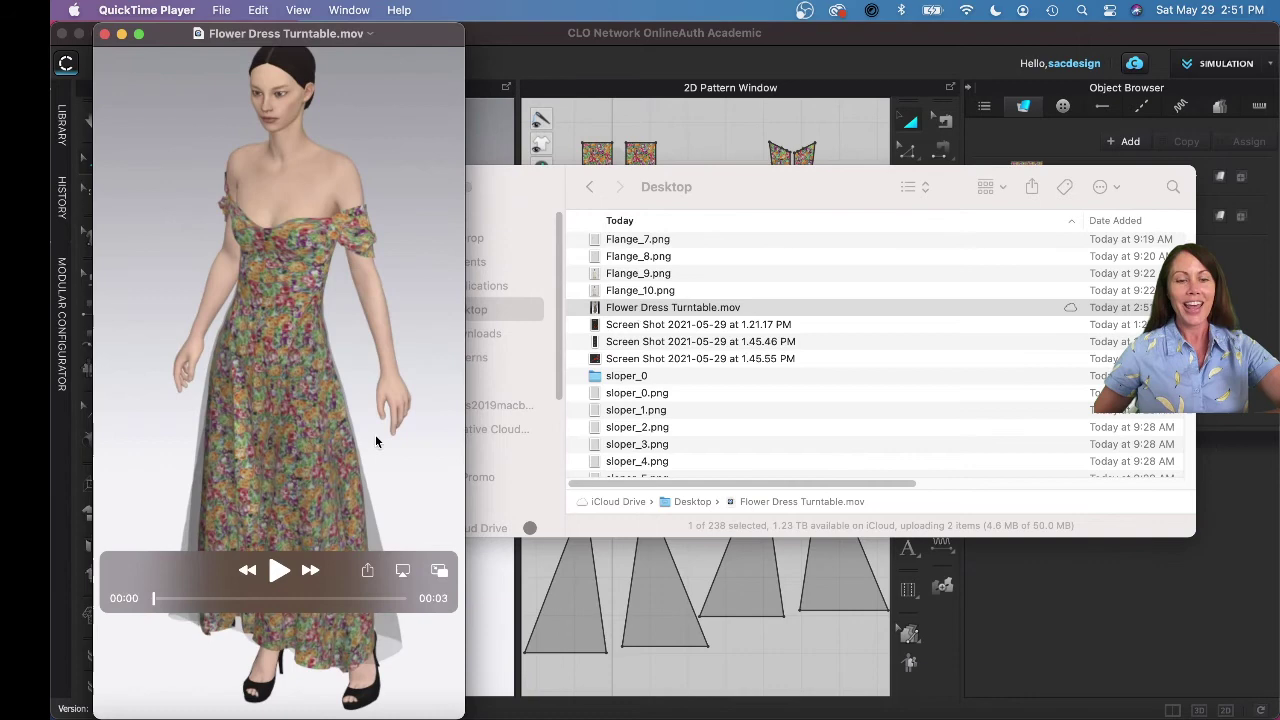
click(278, 570)
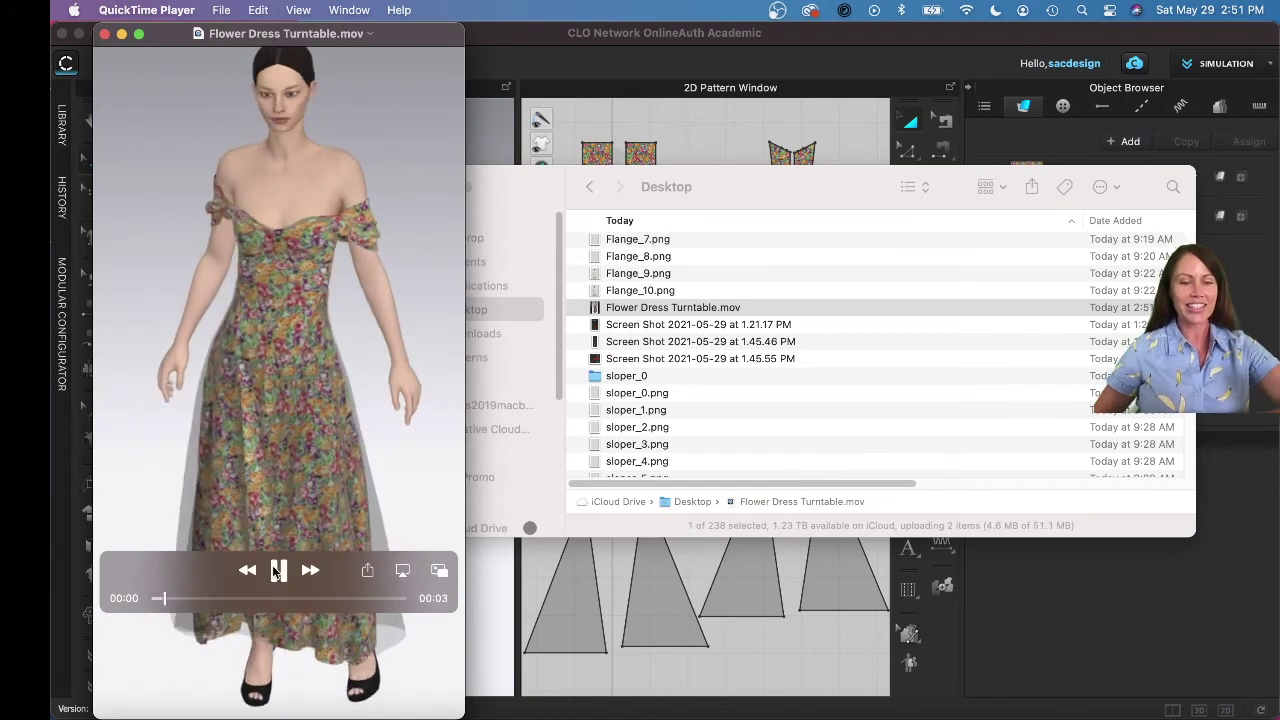